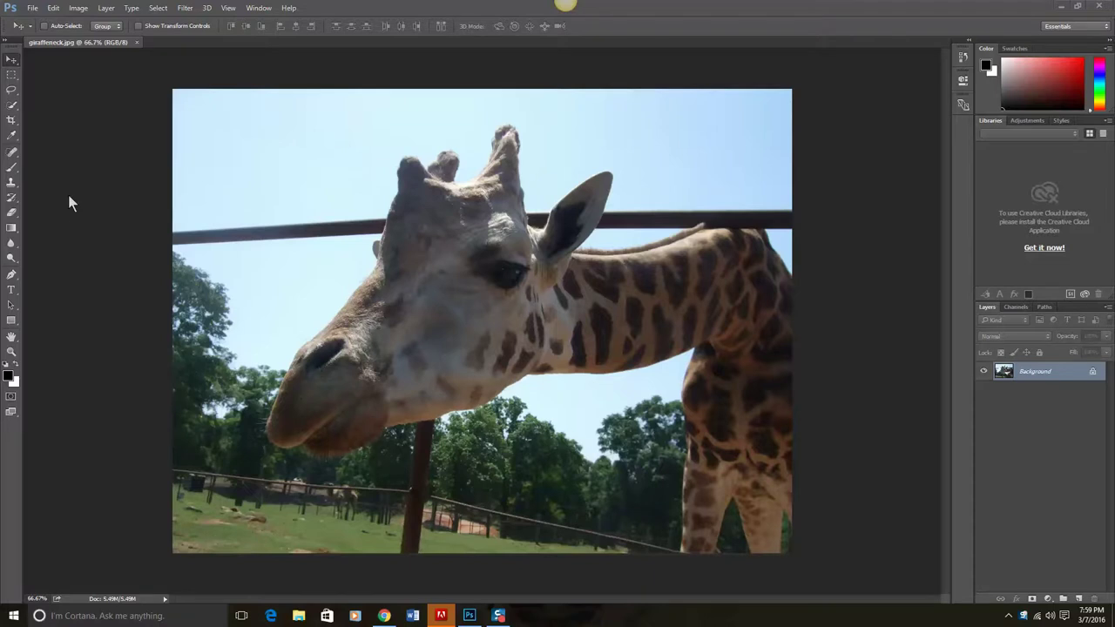
- Save the photo as giraffeneckca.jpg, replacing the existing file and keeping the default JPEG options
click(32, 9)
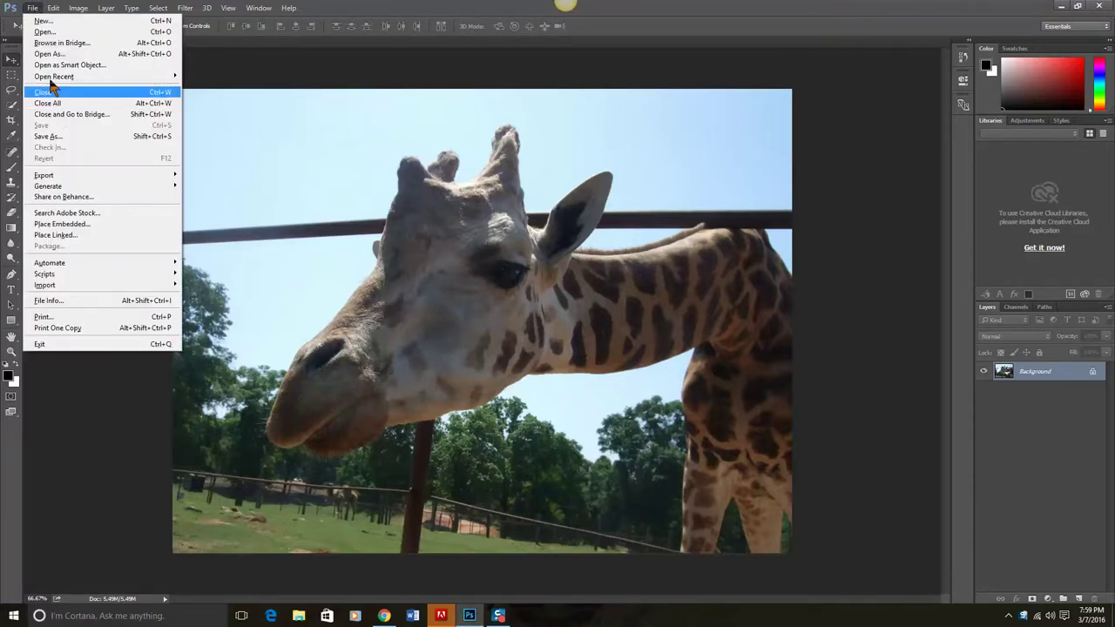
click(39, 140)
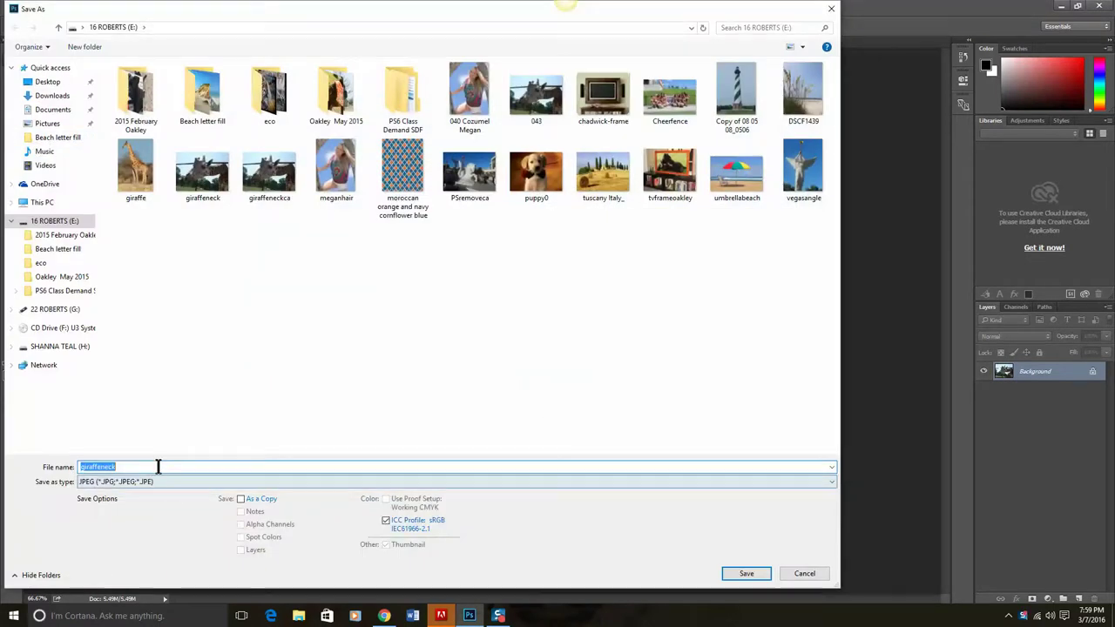
click(157, 467)
text(ca)
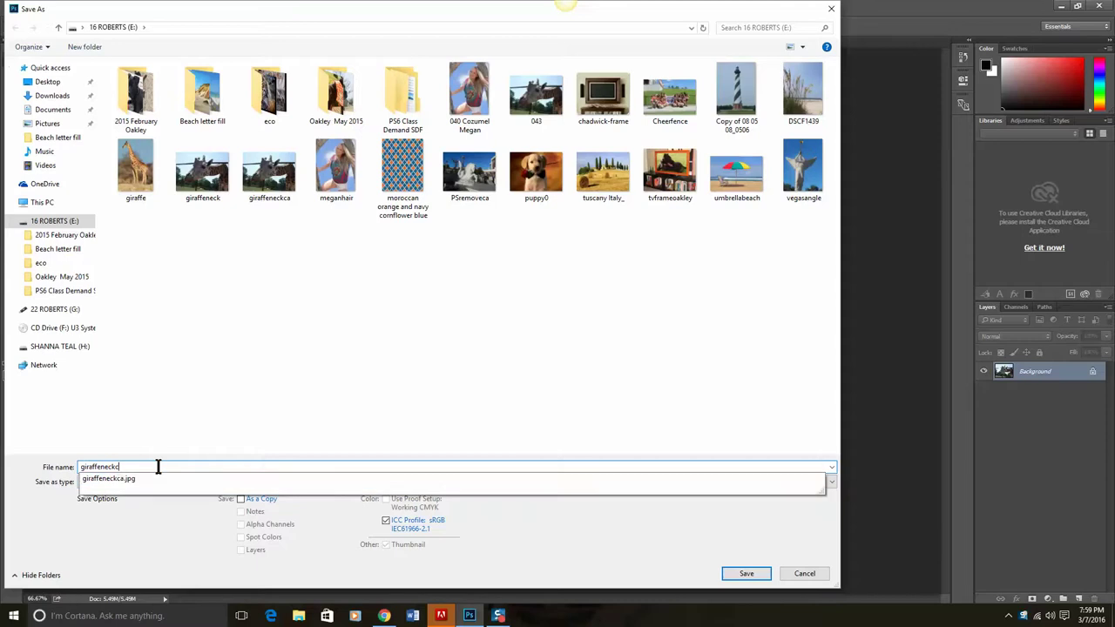
click(748, 577)
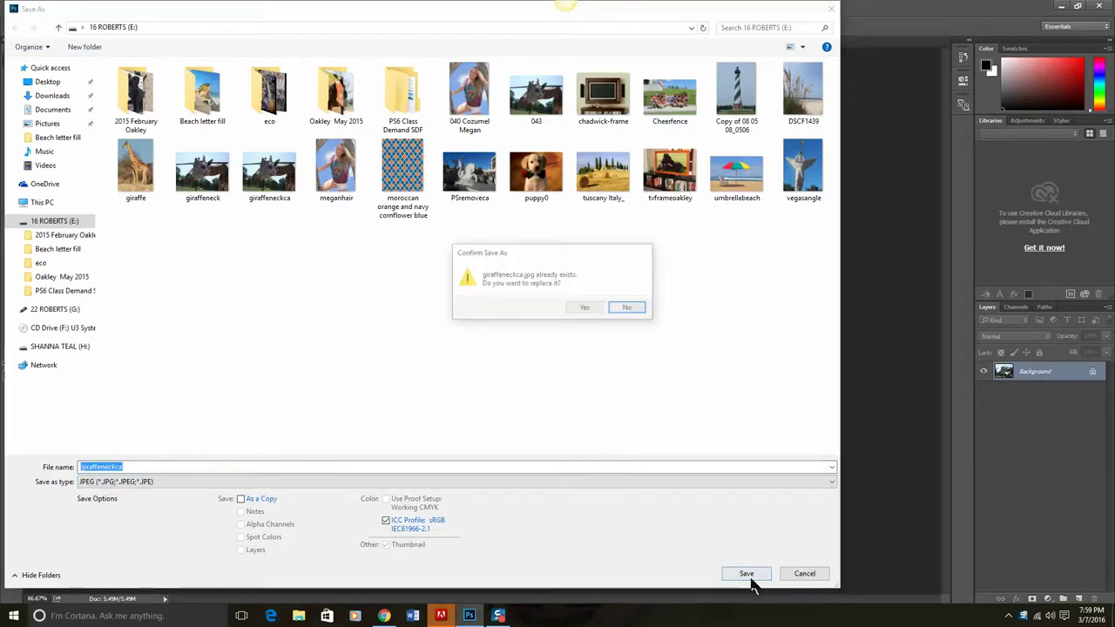
click(586, 310)
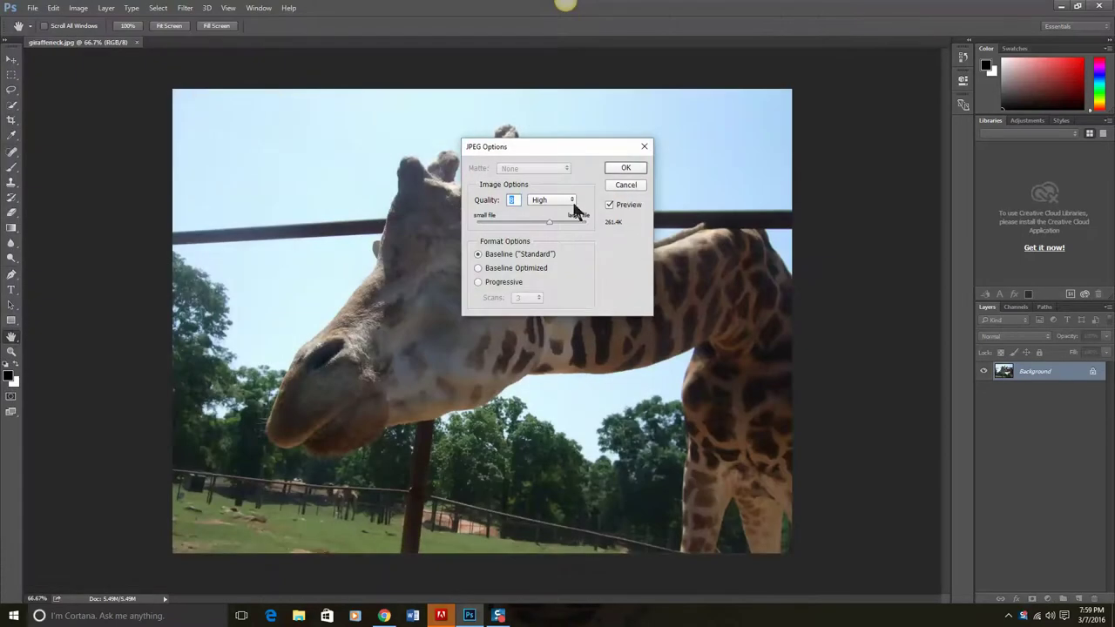
click(618, 162)
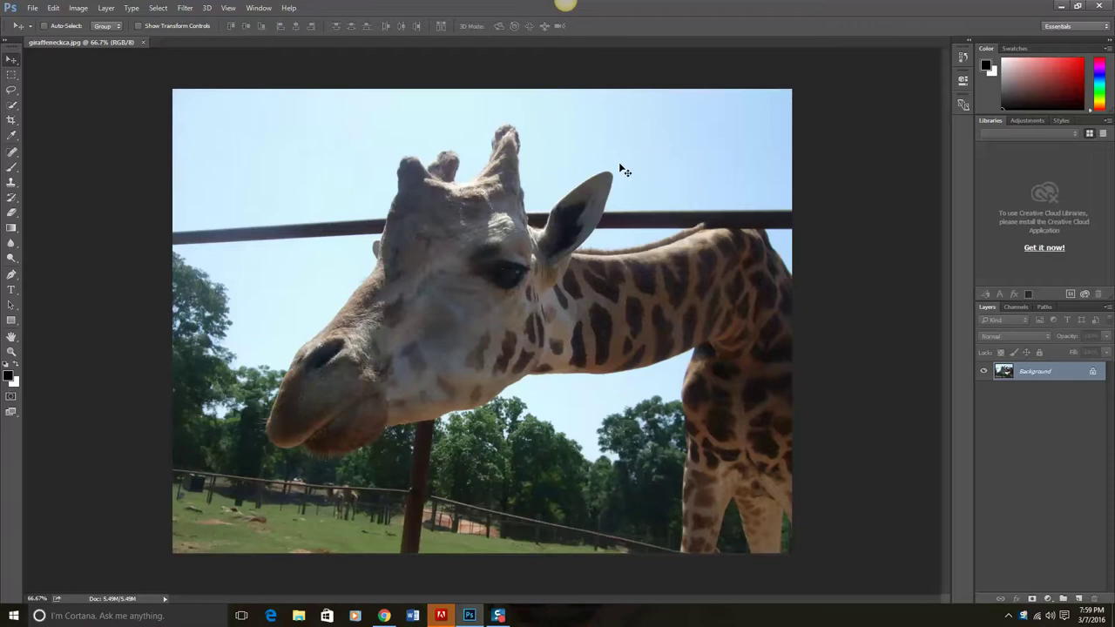
- Duplicate the Background layer as a new layer named 'rail'
right_click(1035, 372)
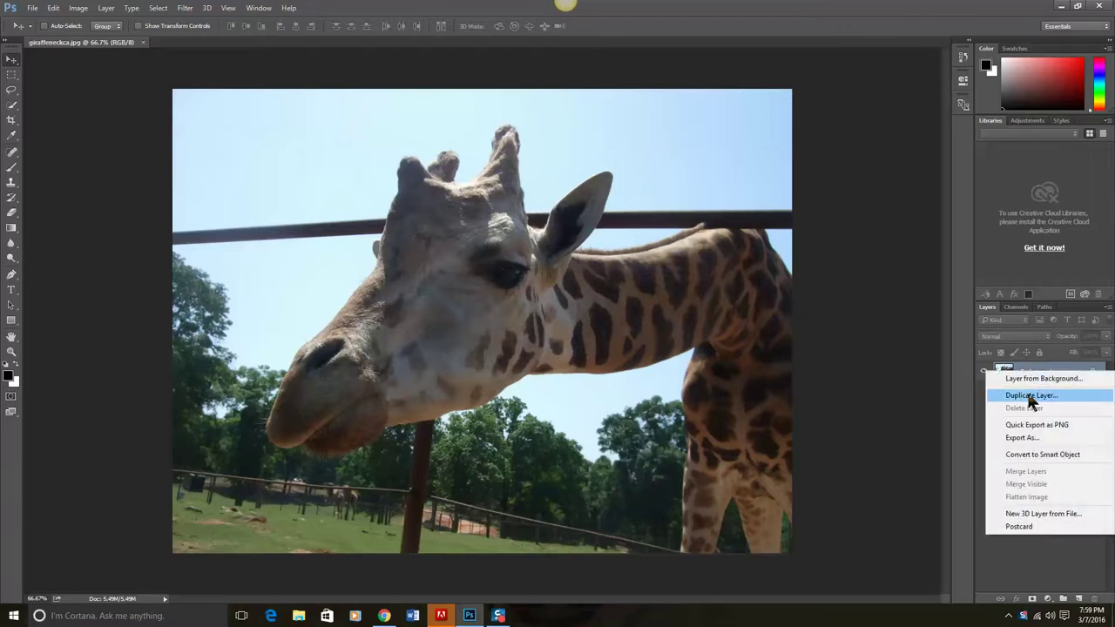
click(1031, 397)
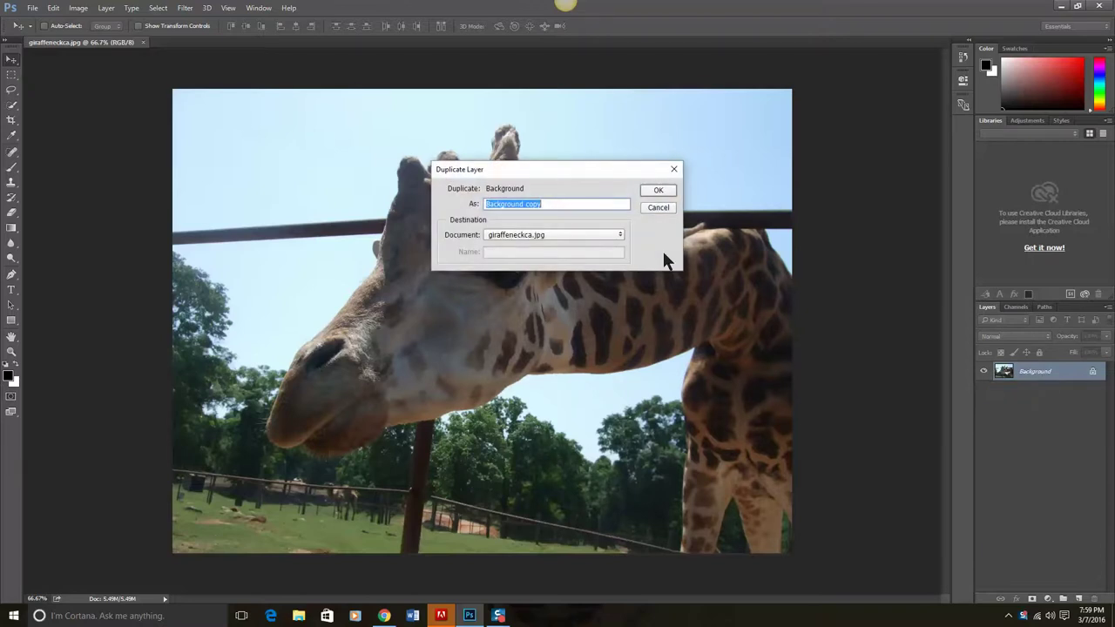
text(tai)
text(l)
click(671, 191)
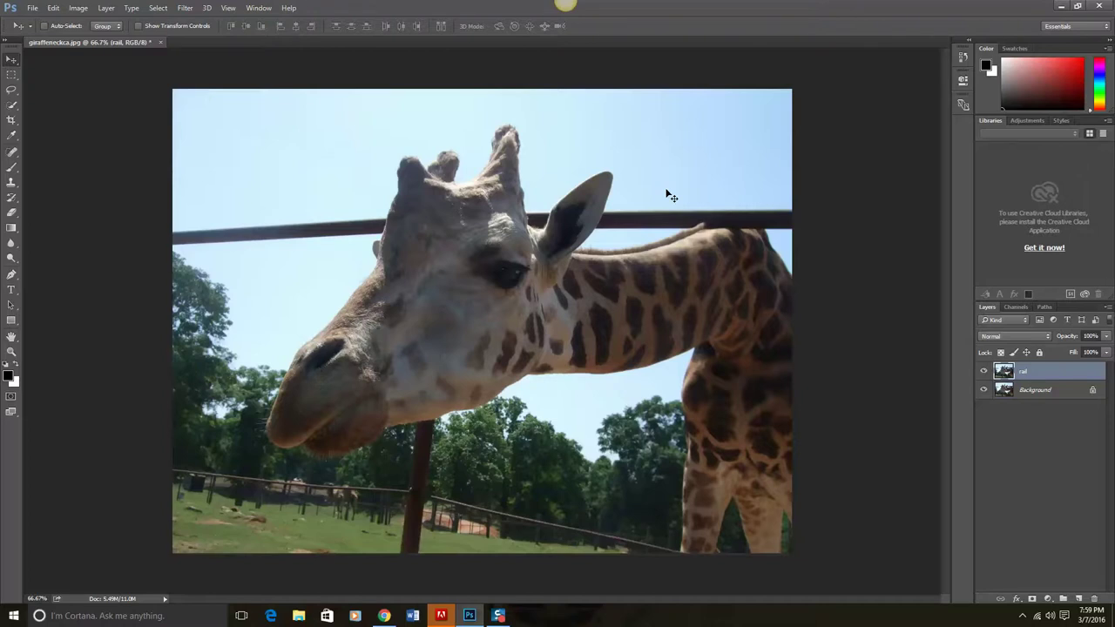
- With Quick Selection and Auto-Enhance on, select the horizontal rail left of the giraffe's head
key(w)
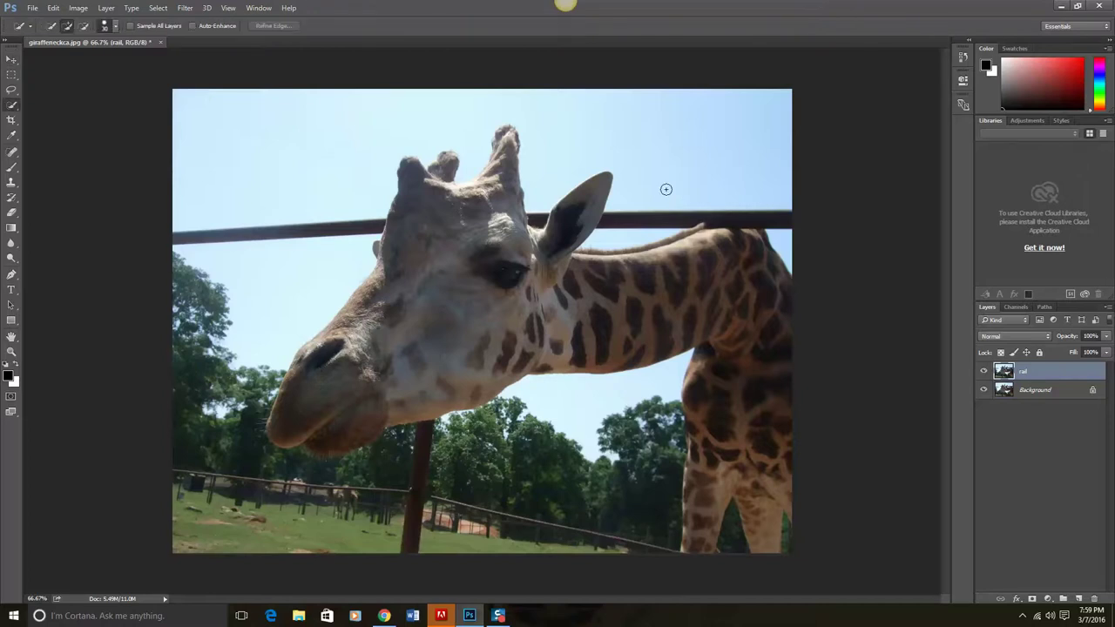
click(193, 27)
right_click(11, 110)
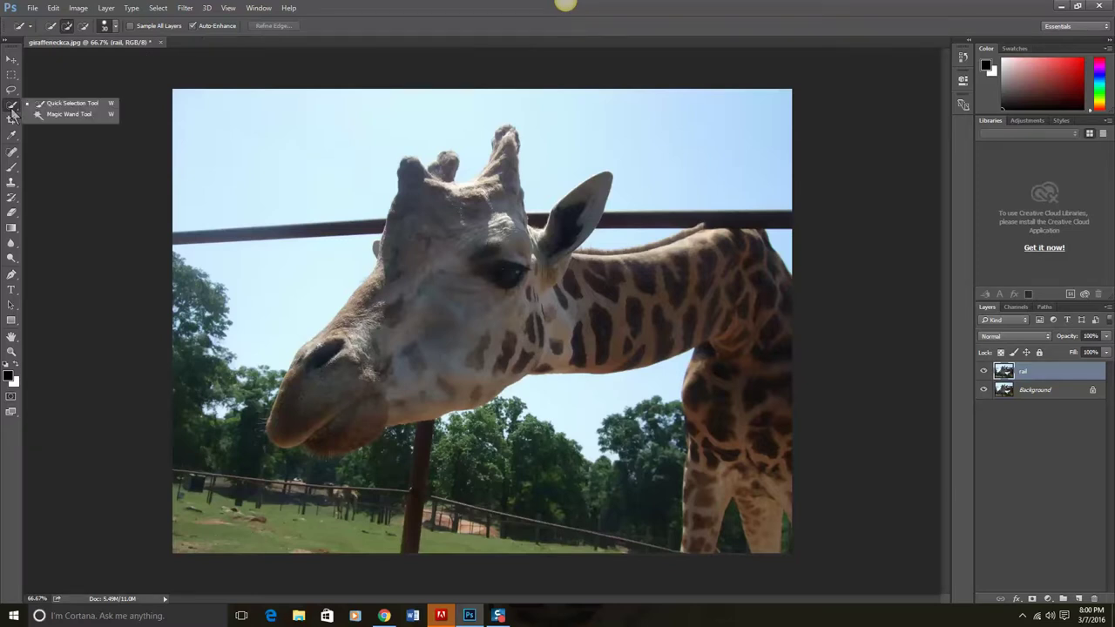
click(84, 106)
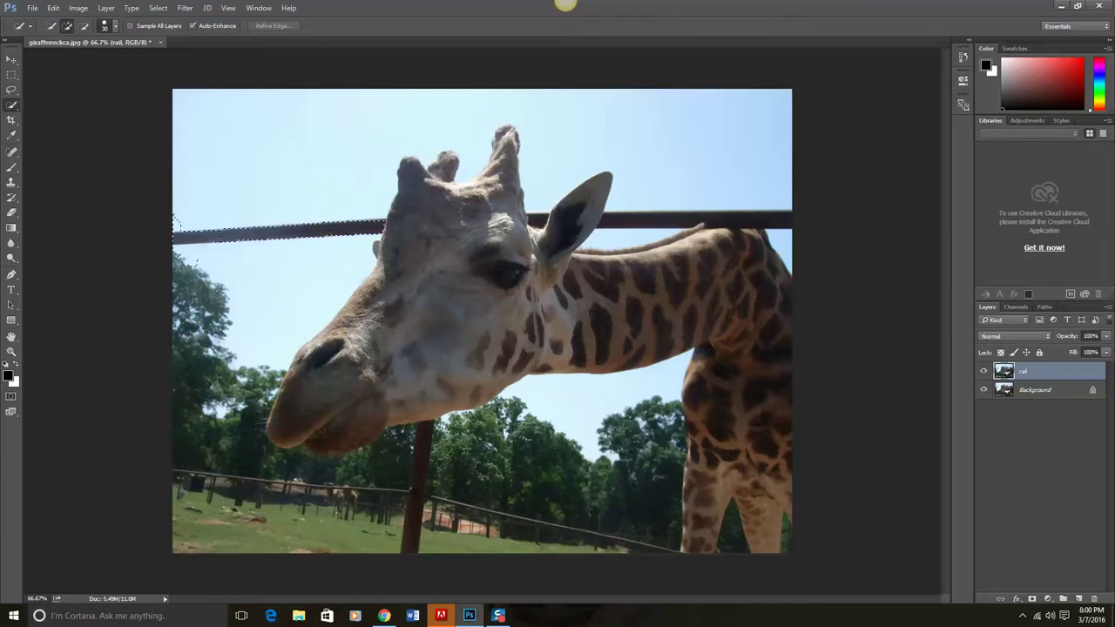
mouse_move(185, 247)
mouse_down()
mouse_move(195, 261)
mouse_move(208, 255)
mouse_up()
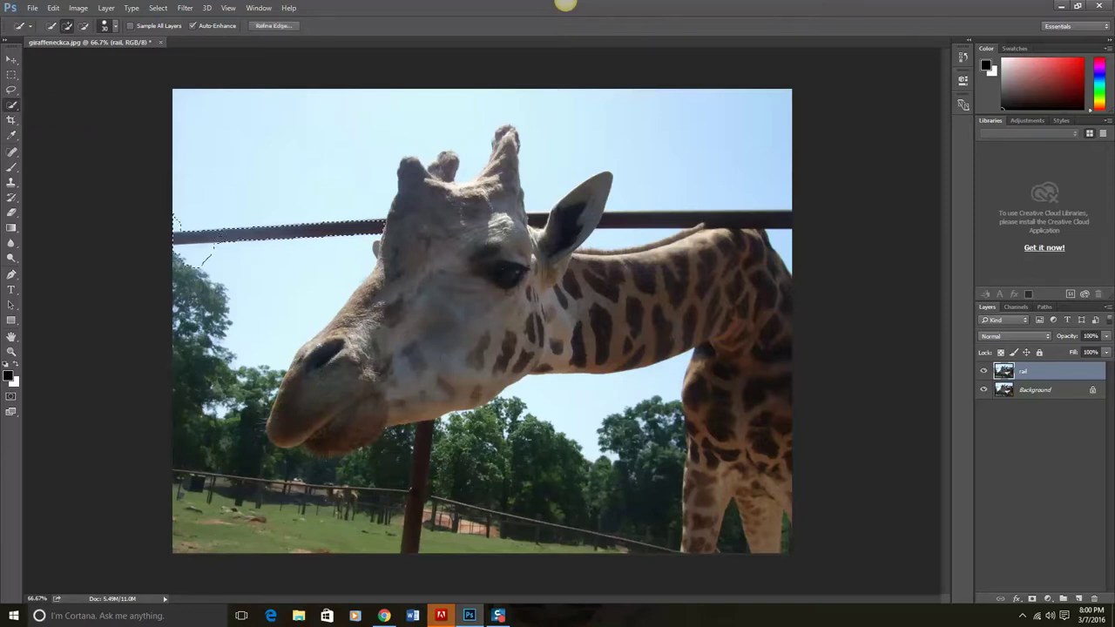
- Expand the left rail selection by 20 pixels
click(157, 10)
mouse_move(162, 165)
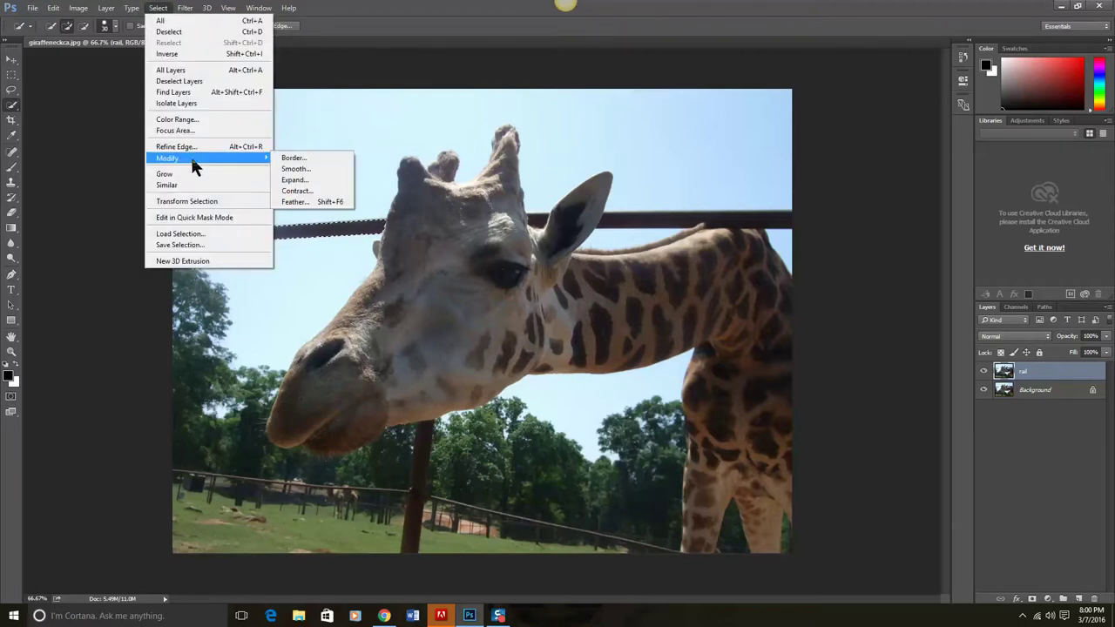
click(282, 178)
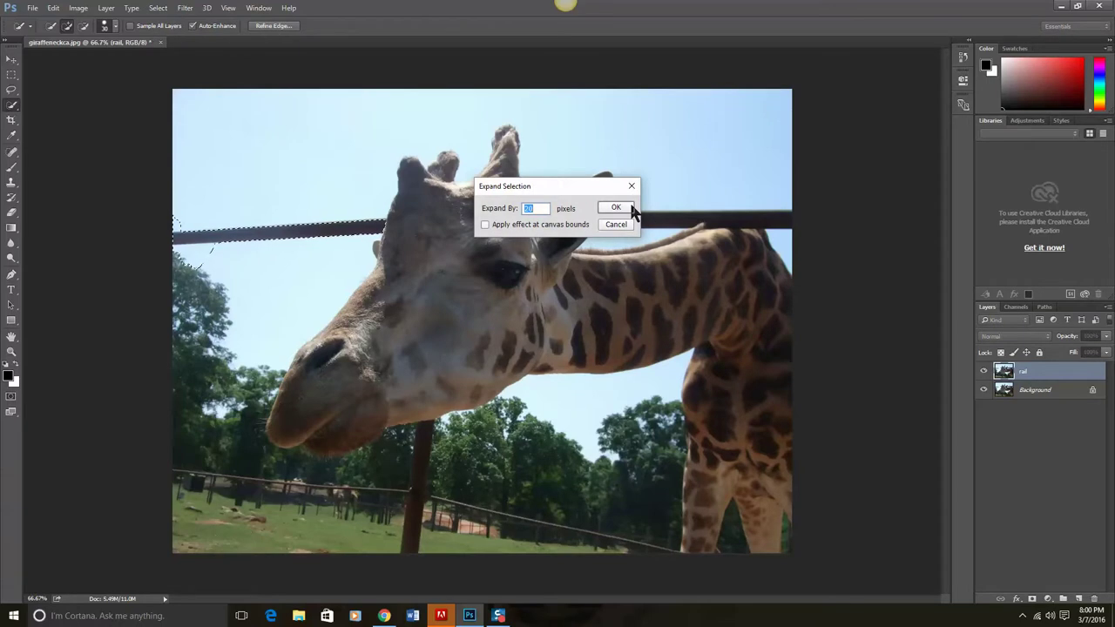
click(616, 208)
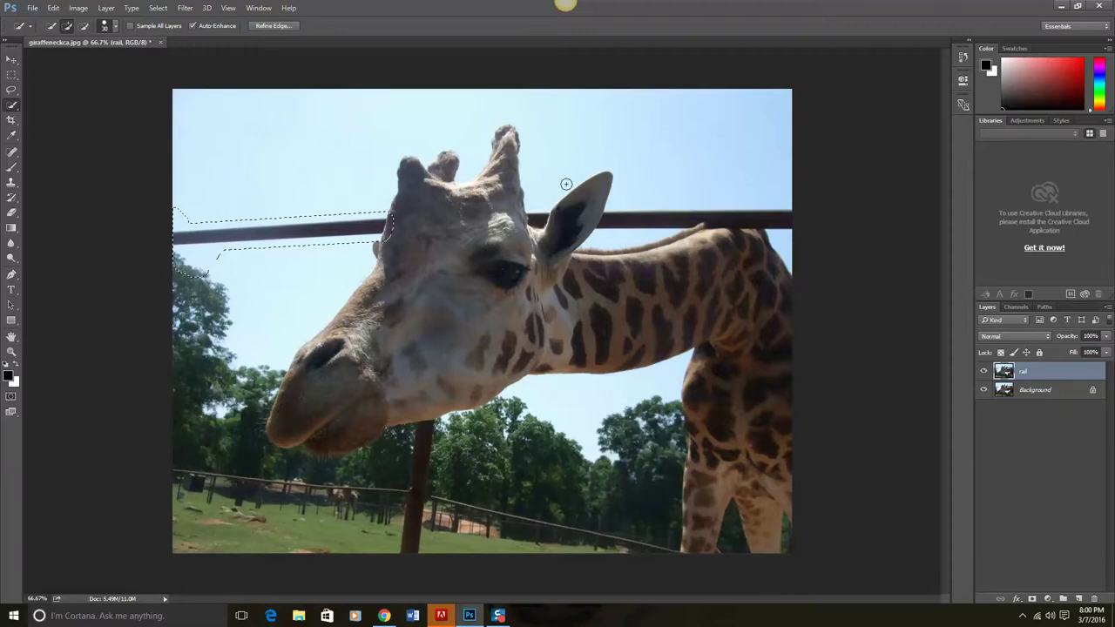
- Content-Aware fill the expanded selection so the left rail becomes sky
click(53, 8)
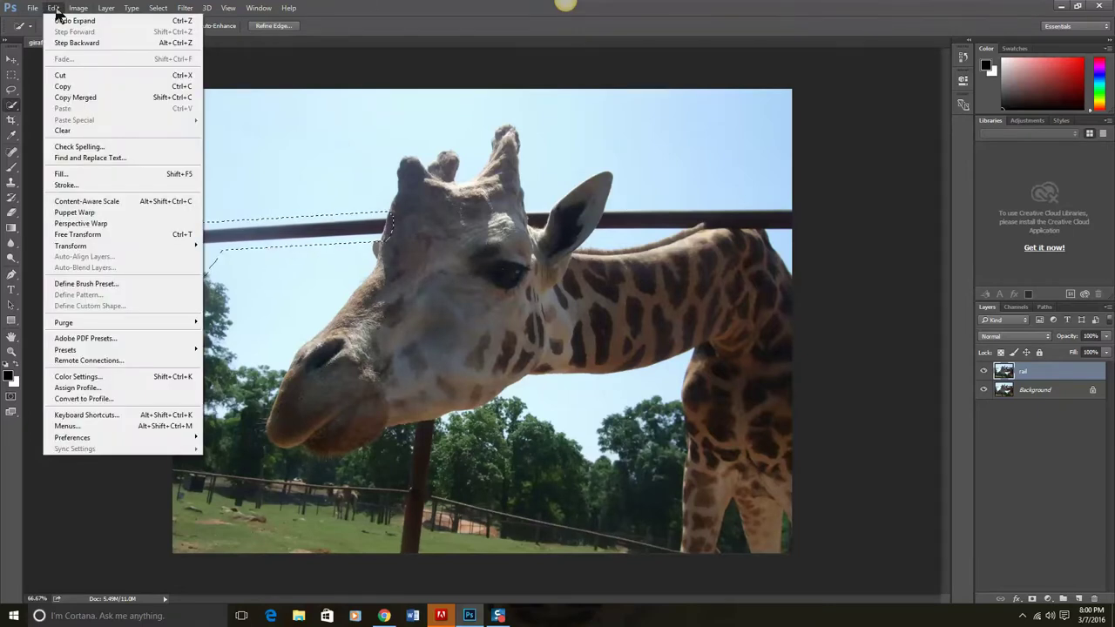
click(61, 174)
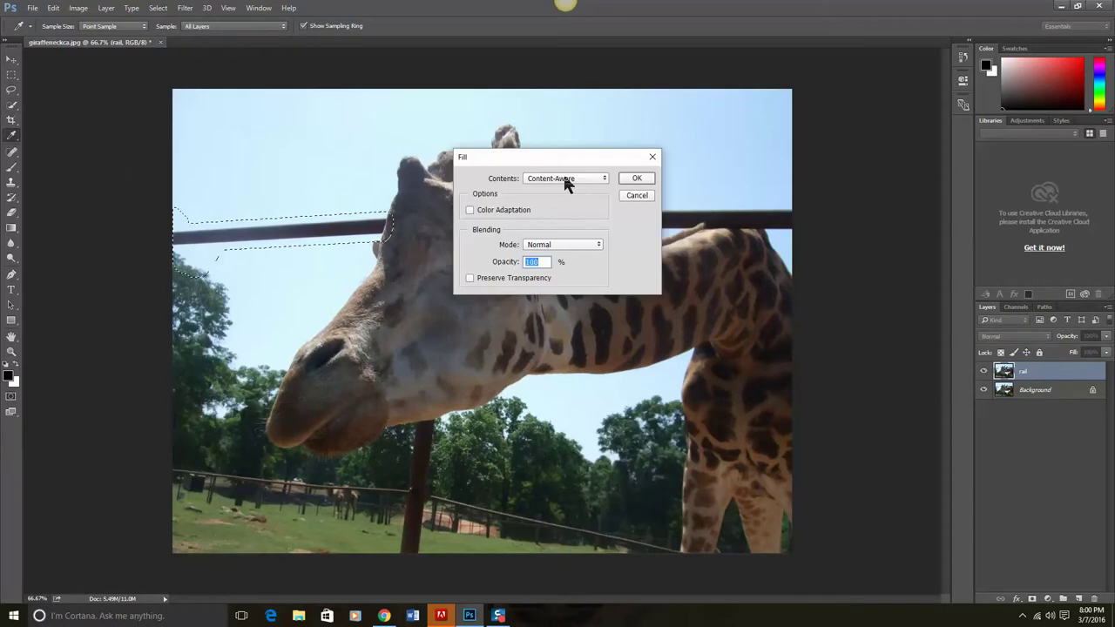
click(637, 177)
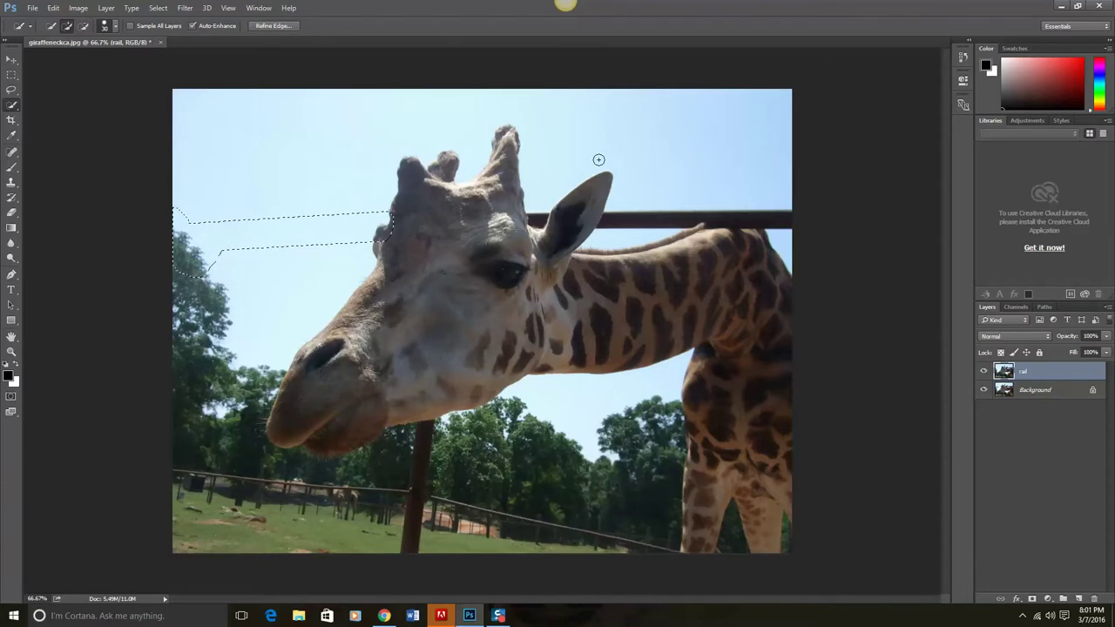
- Deselect, then select the horizontal rail from the giraffe's ear to the right edge
key(ctrl+d)
click(12, 107)
click(58, 107)
mouse_move(607, 206)
mouse_down()
mouse_move(574, 209)
mouse_move(620, 216)
mouse_up()
drag(737, 217, 736, 217)
key(ctrl+d)
drag(784, 215, 604, 223)
- Expand the right rail selection by 20 pixels
click(158, 9)
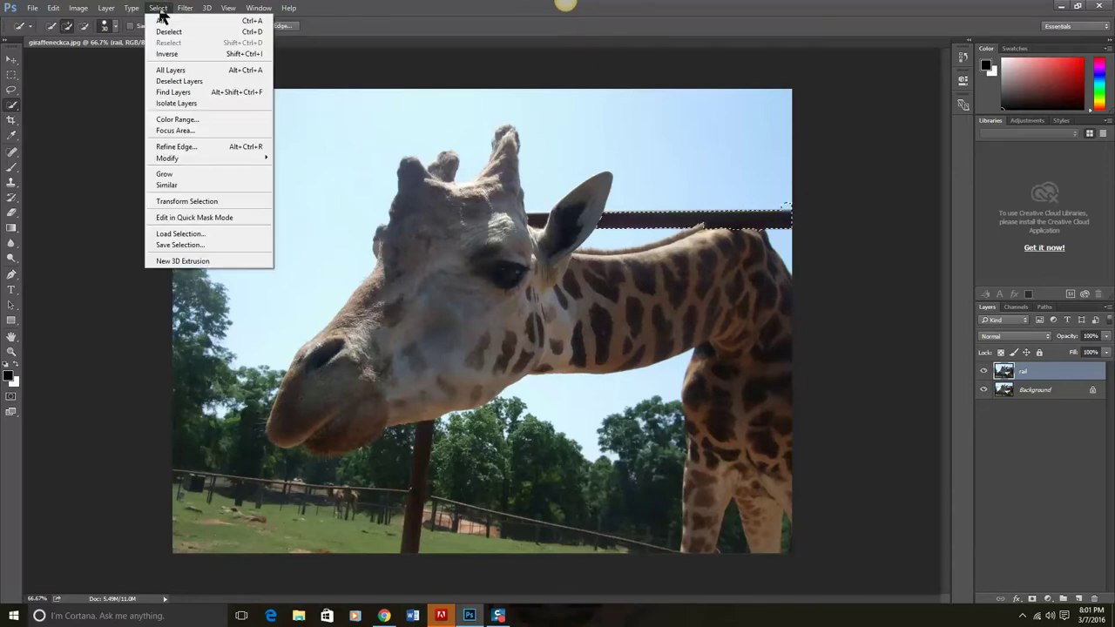
mouse_move(178, 158)
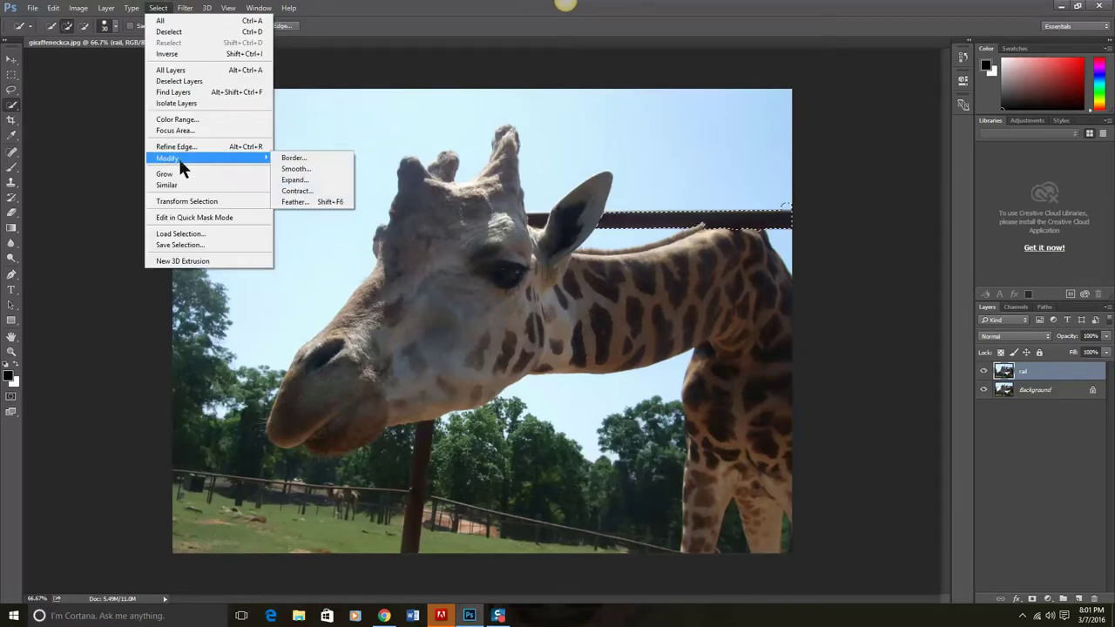
click(305, 180)
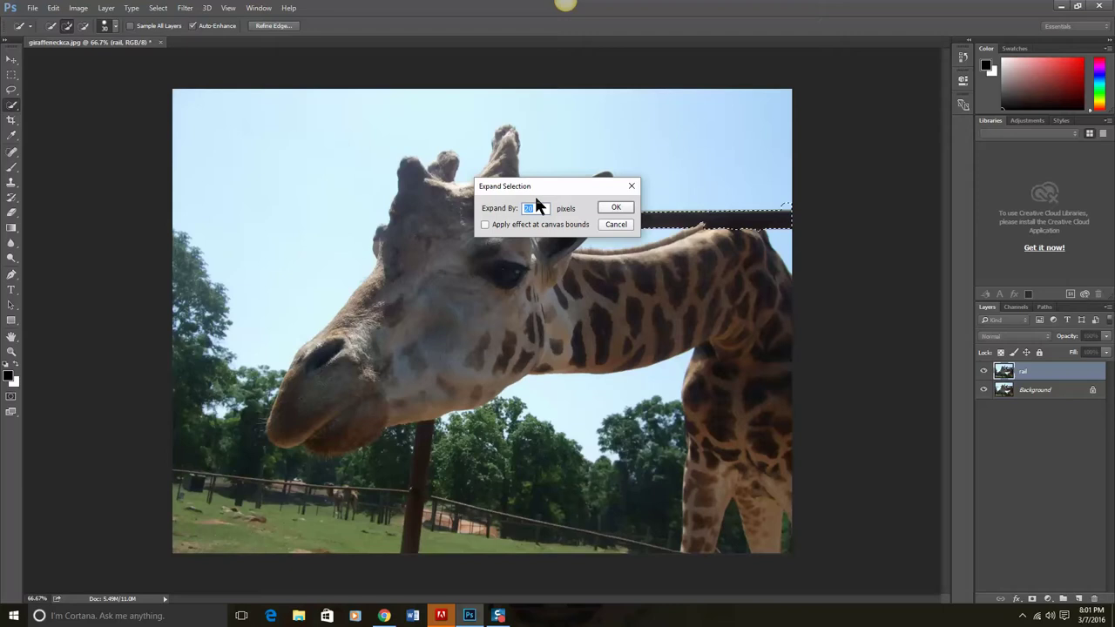
click(617, 207)
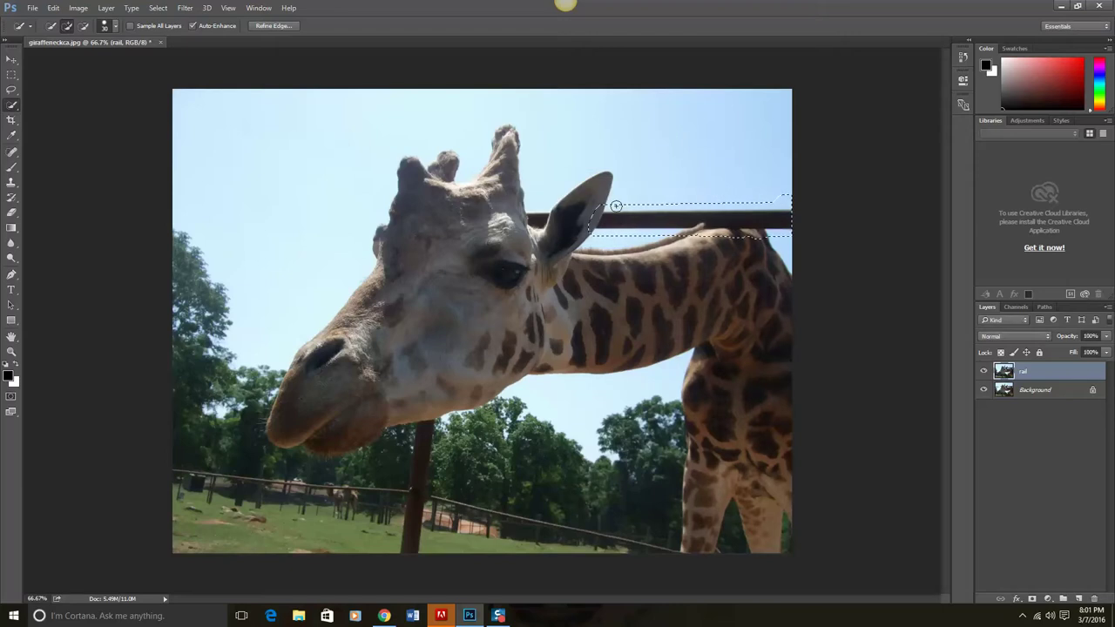
- Content-Aware fill the expanded selection to replace the right rail with sky
click(55, 11)
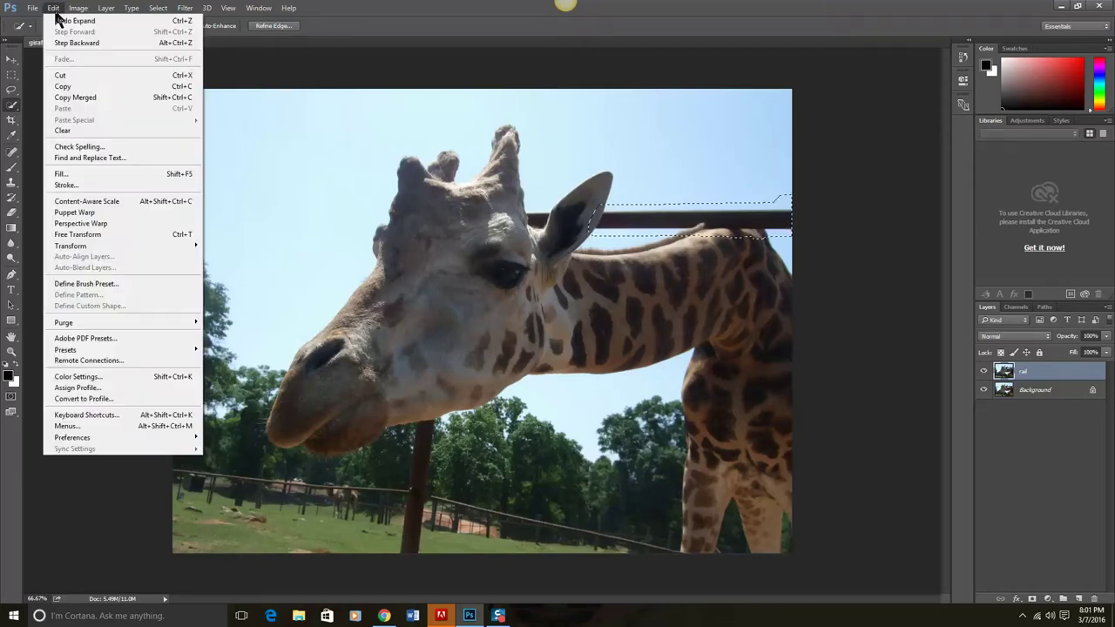
click(50, 175)
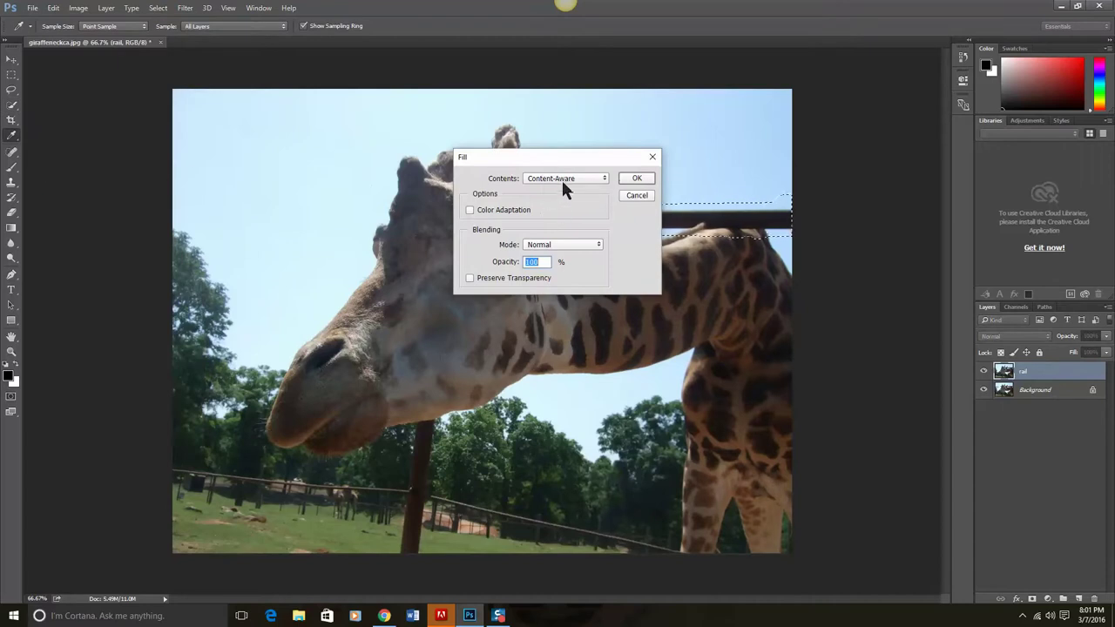
click(631, 180)
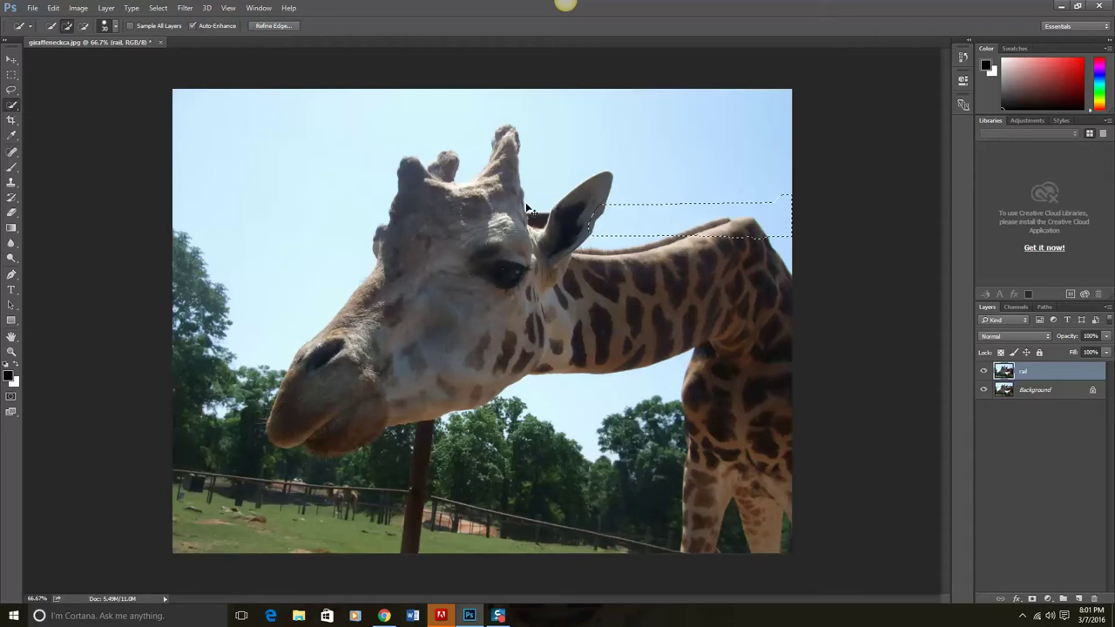
- Select the leftover rail piece at the base of the giraffe's ear
key(ctrl+d)
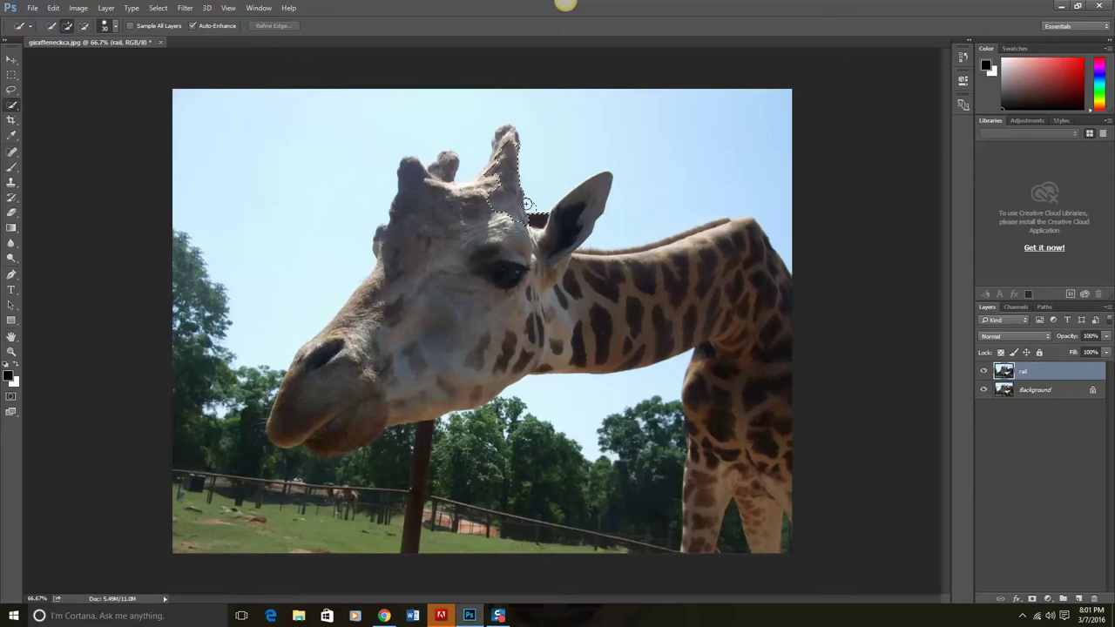
mouse_move(527, 209)
mouse_down()
mouse_move(512, 147)
mouse_move(527, 207)
mouse_up()
key(ctrl+d)
click(536, 223)
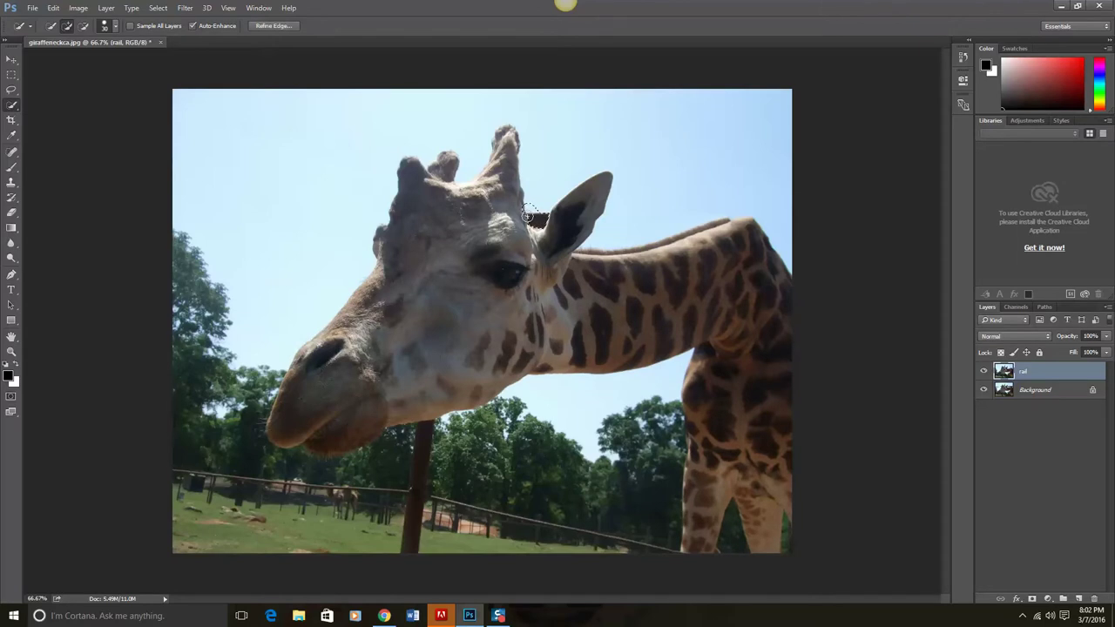
- Expand the ear-remnant selection
click(157, 10)
mouse_move(215, 161)
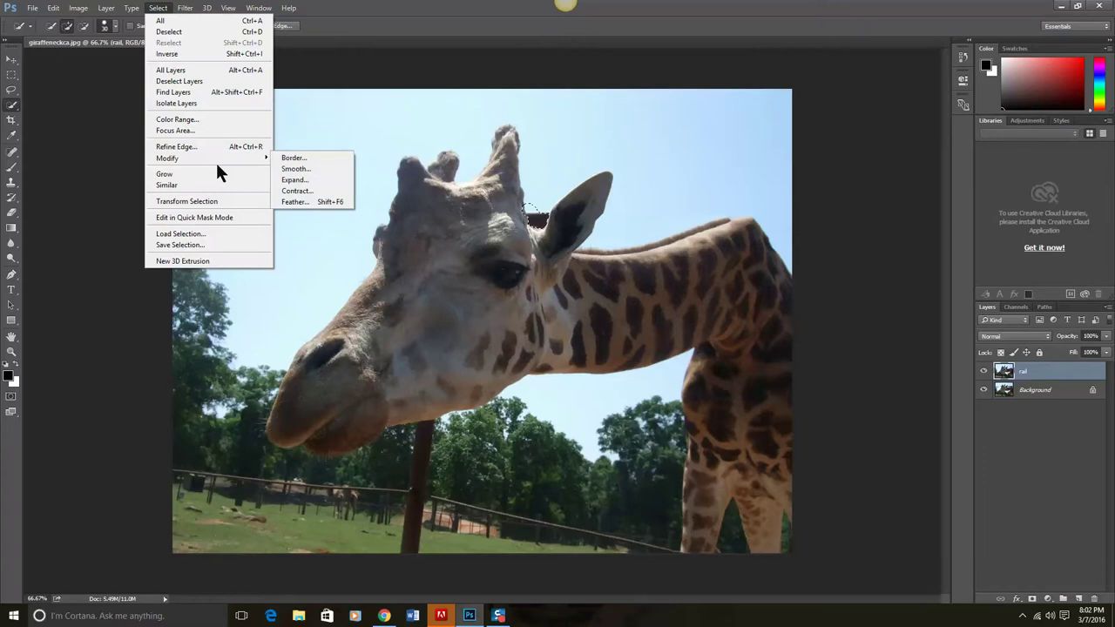
click(302, 181)
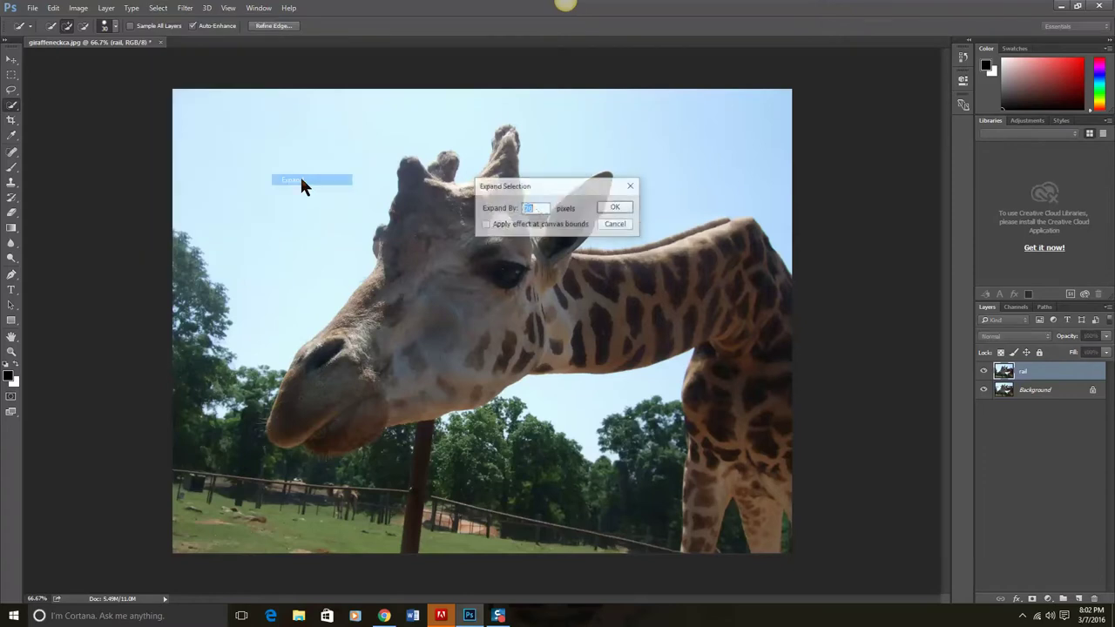
click(615, 208)
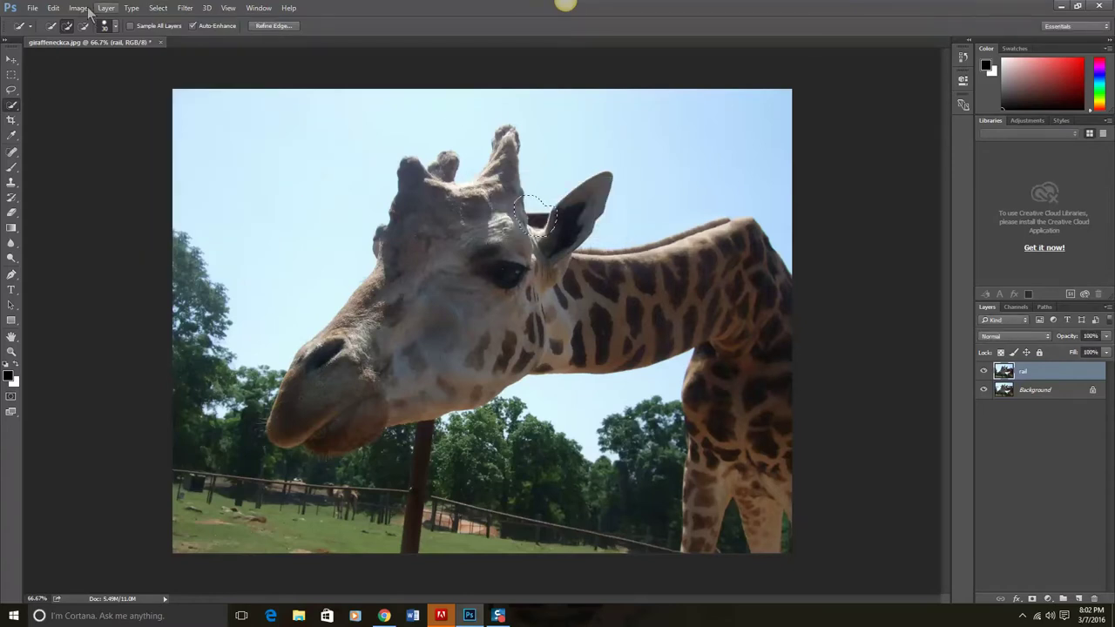
- Content-Aware fill the remnant so it blends into the sky
click(53, 8)
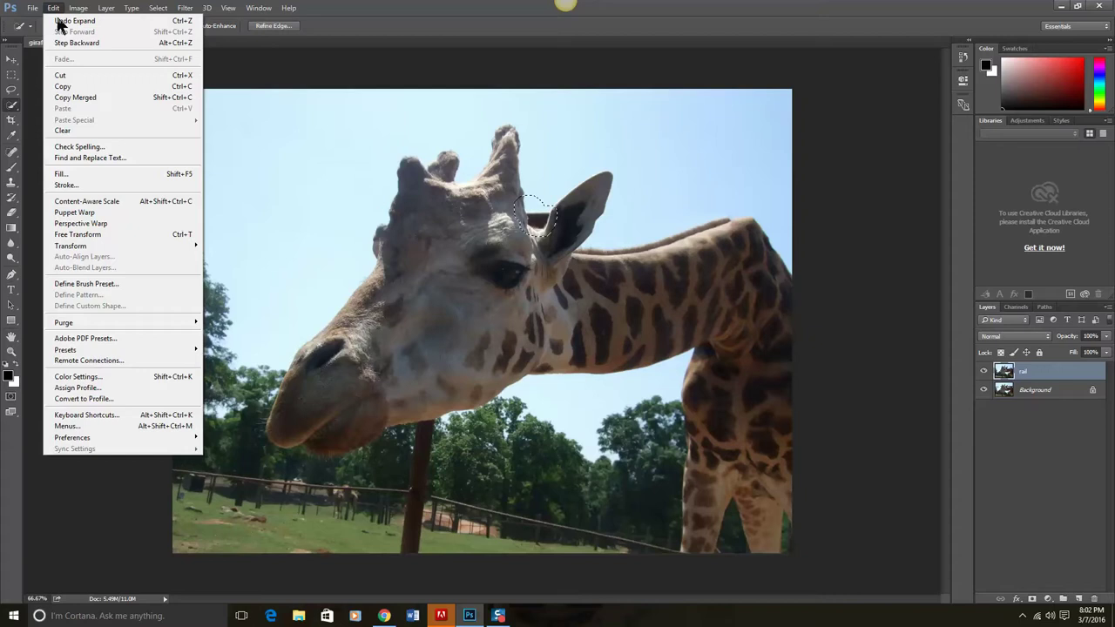
click(63, 175)
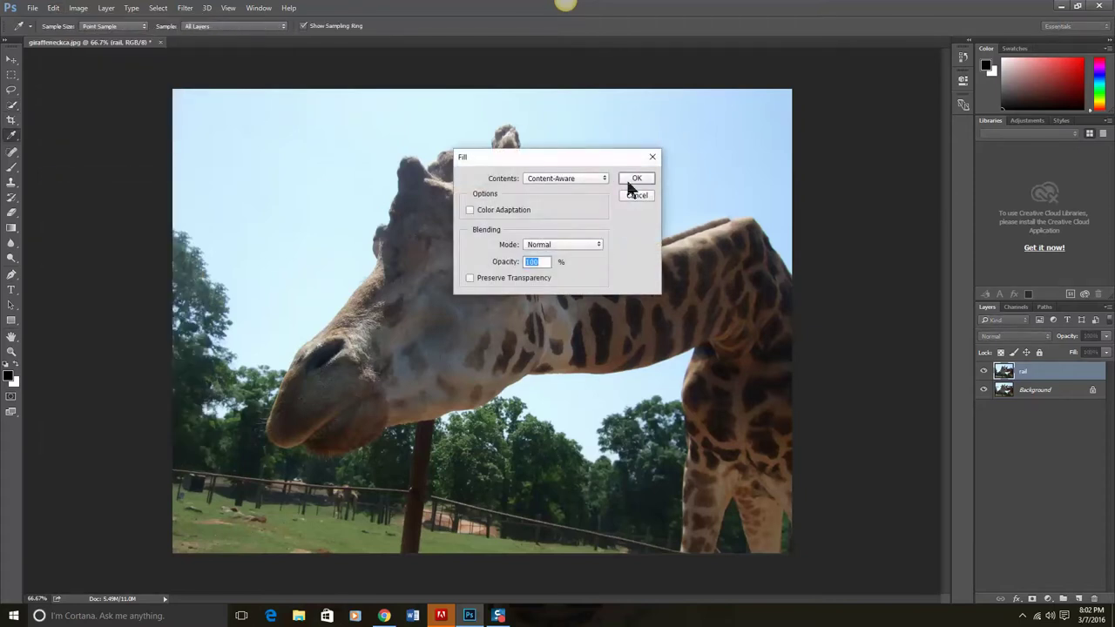
click(635, 179)
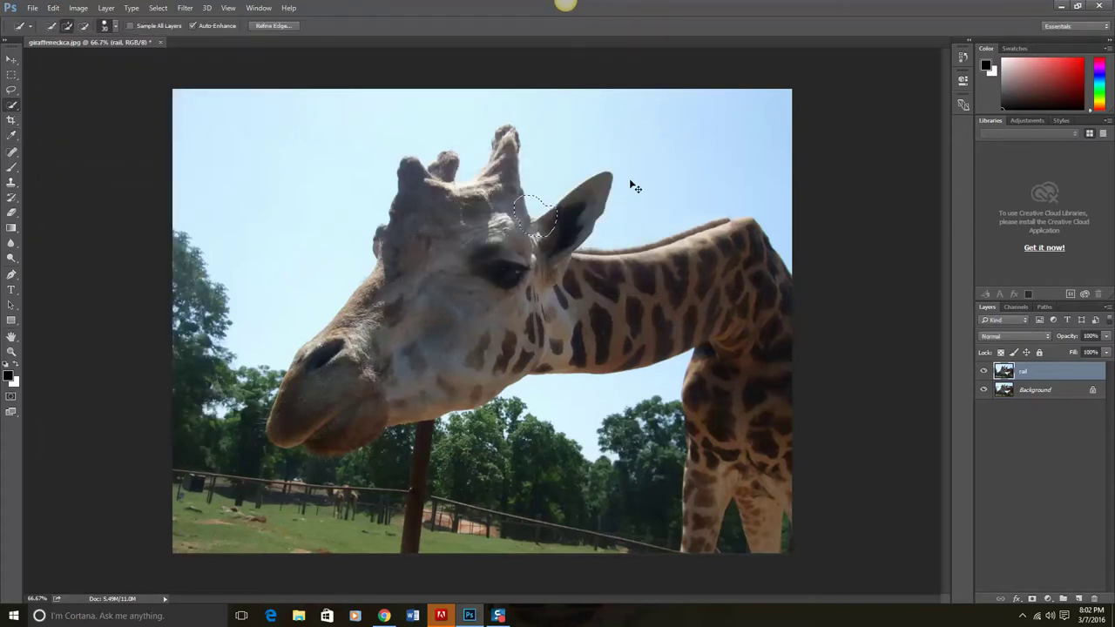
- Expand the fence-post selection below the chin by 20 pixels
key(ctrl+d)
click(158, 8)
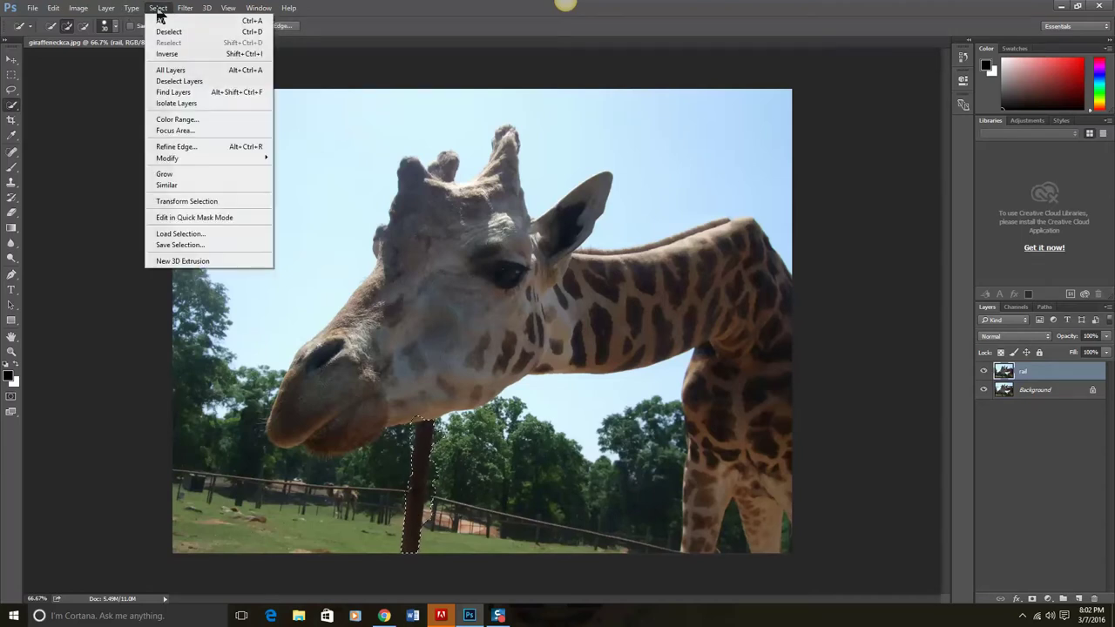
mouse_move(198, 162)
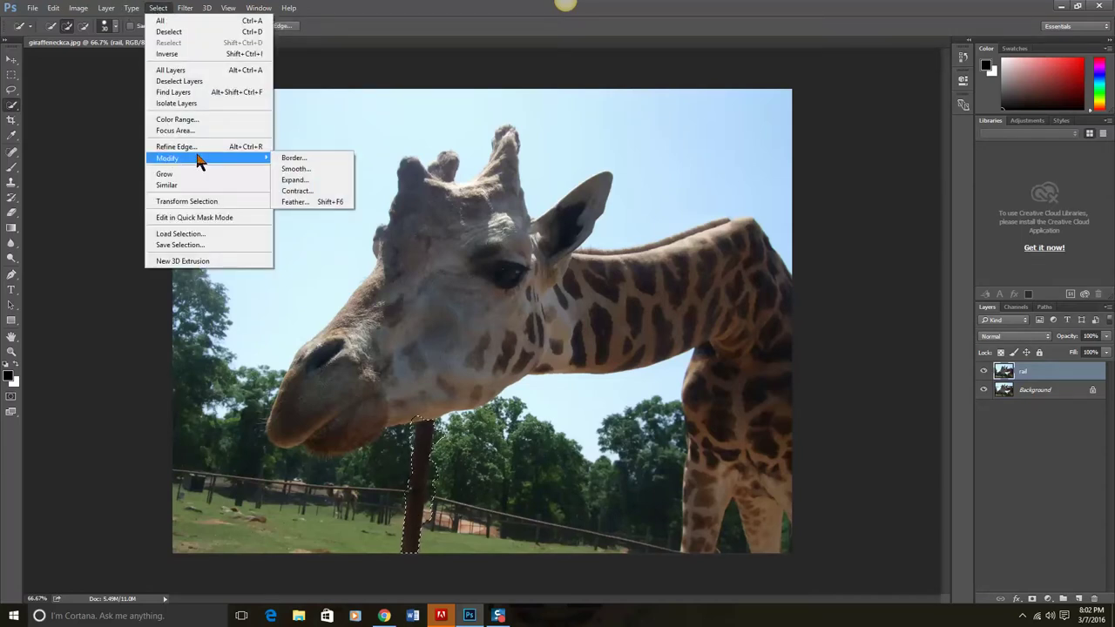
click(289, 179)
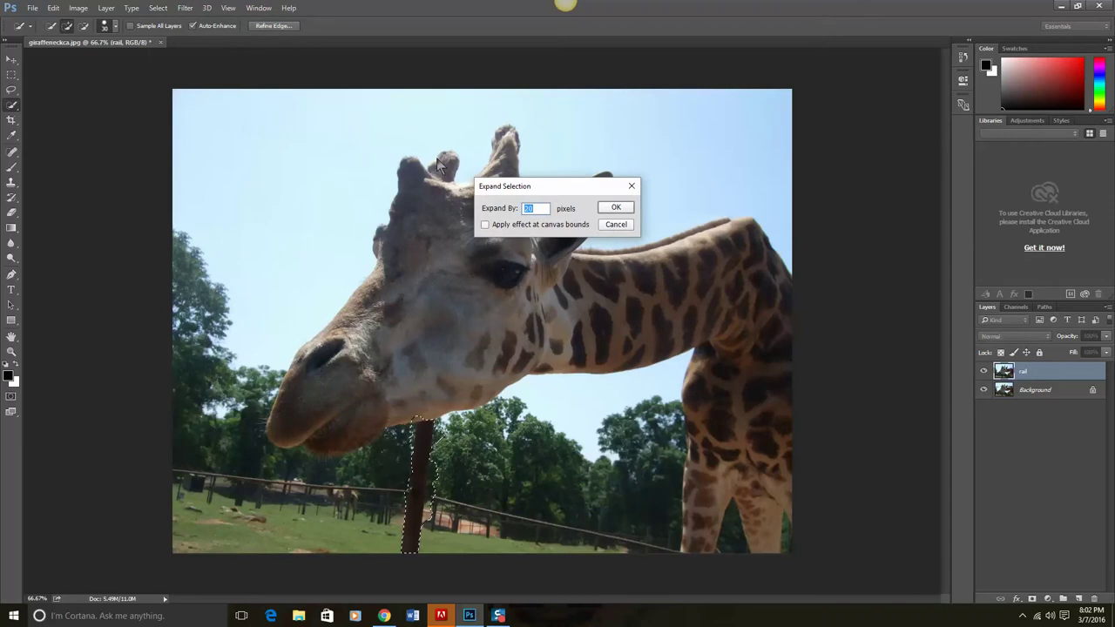
click(619, 211)
- Content-Aware fill the post area with matching trees and grass
click(53, 9)
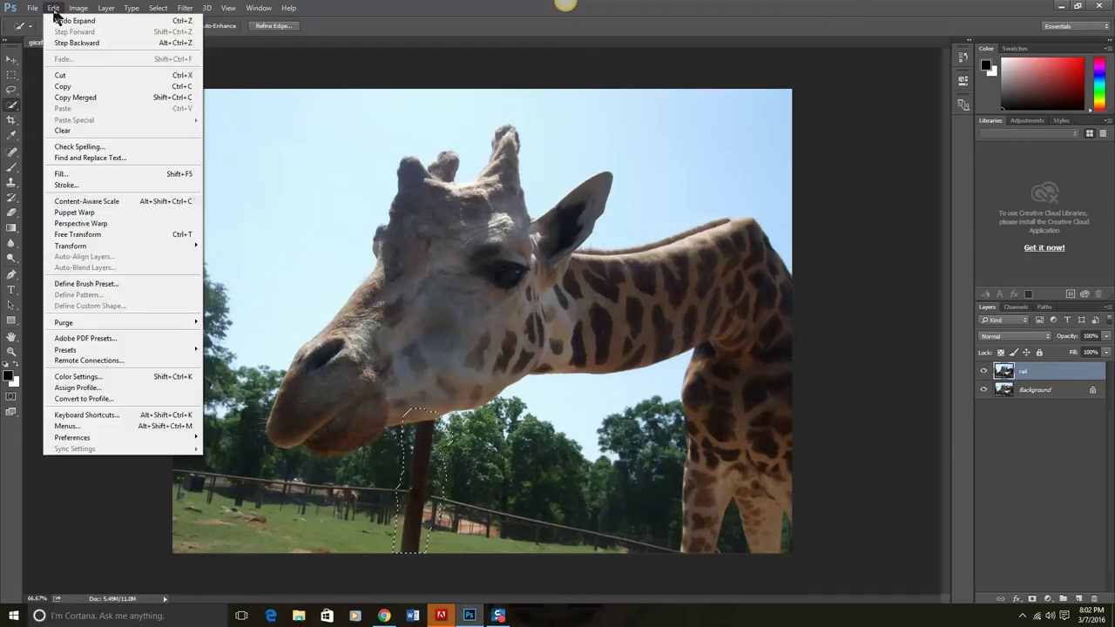
click(69, 174)
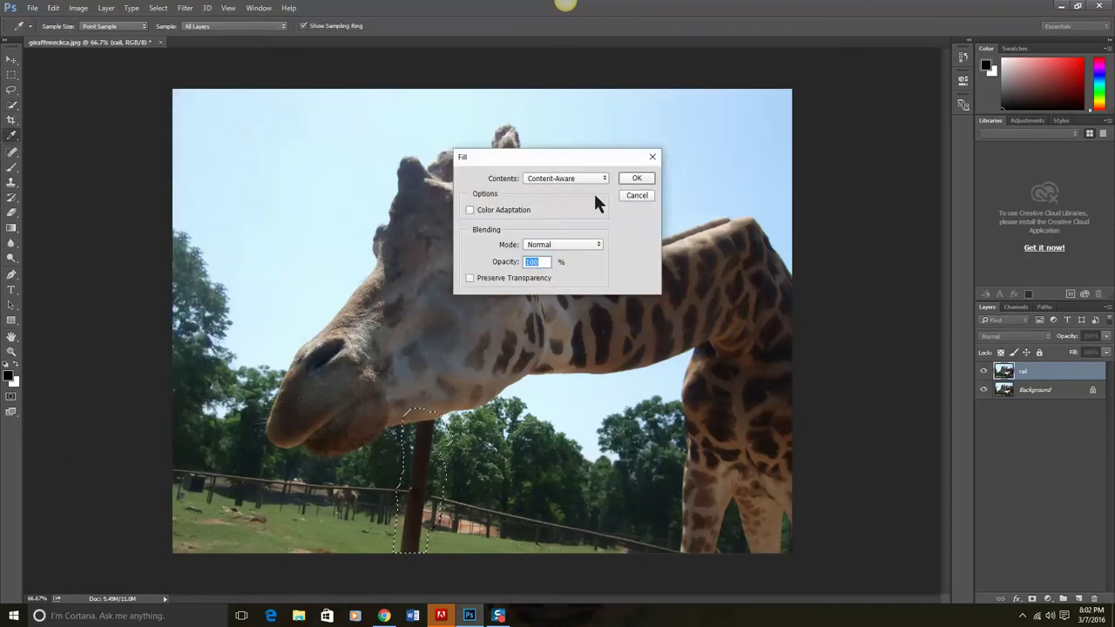
click(634, 180)
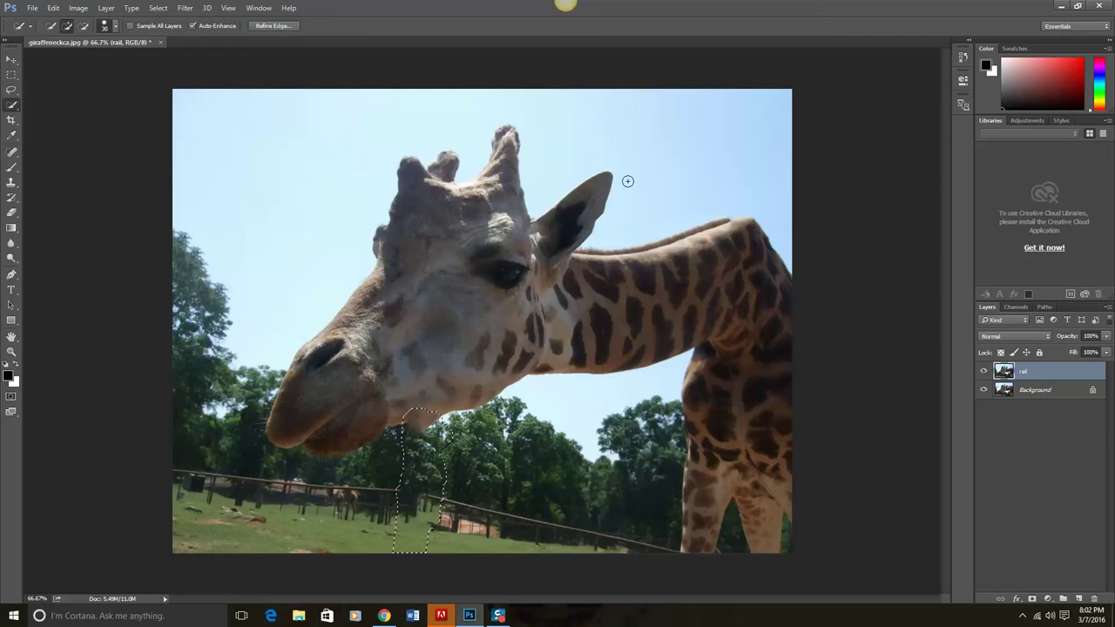
- Save the image as the layered Photoshop file giraffeneckca.psd
click(32, 8)
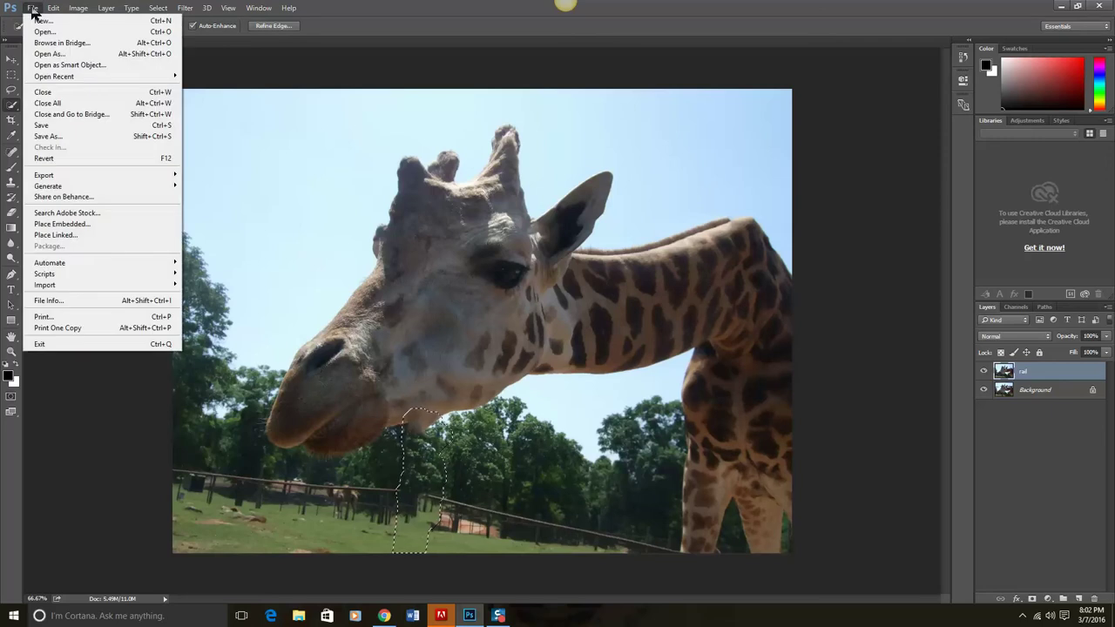
click(49, 136)
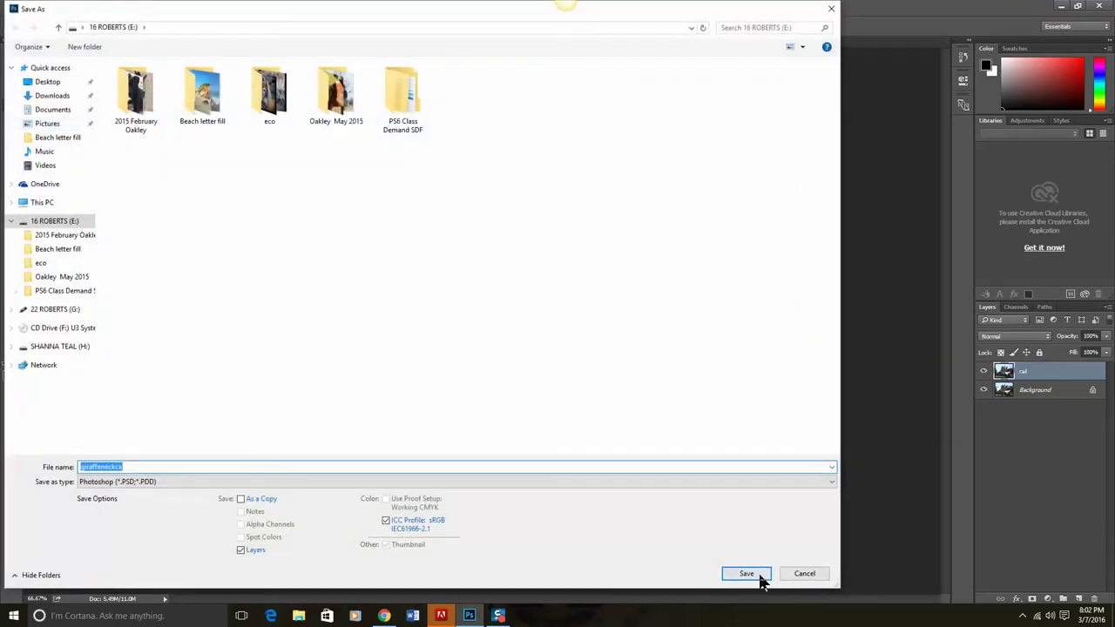
click(757, 576)
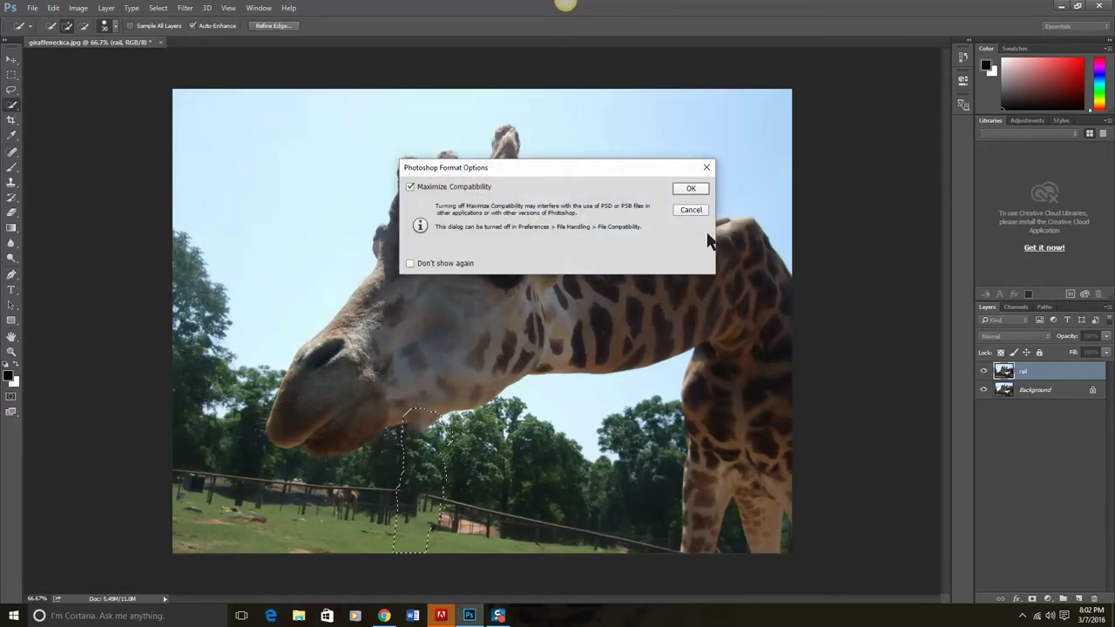
click(693, 186)
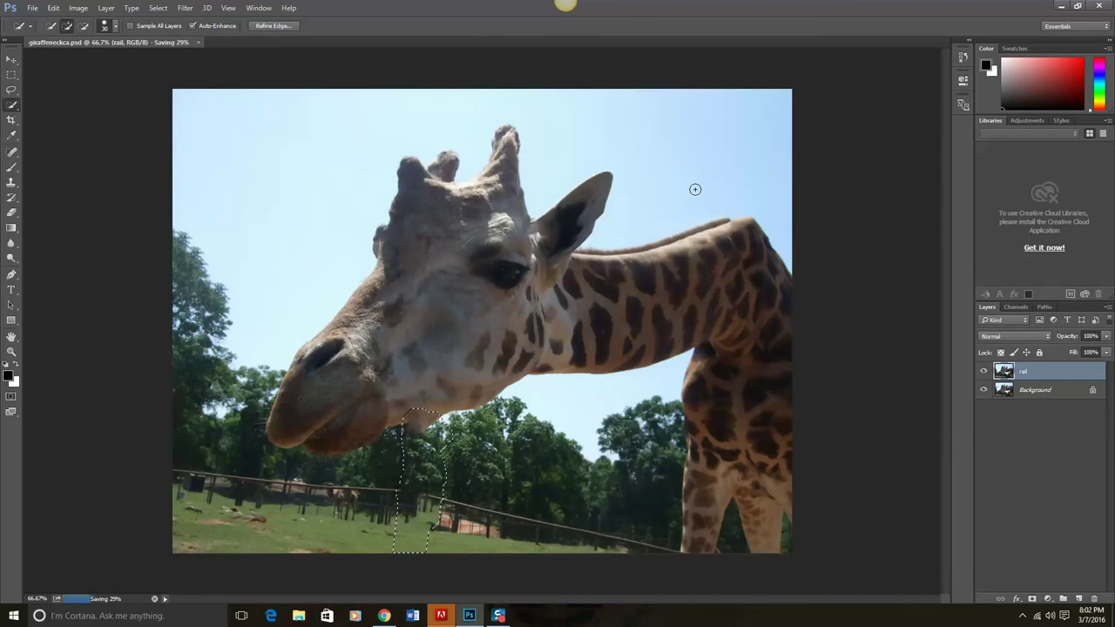
- Clear the selection and look through the menu bar
key(ctrl+d)
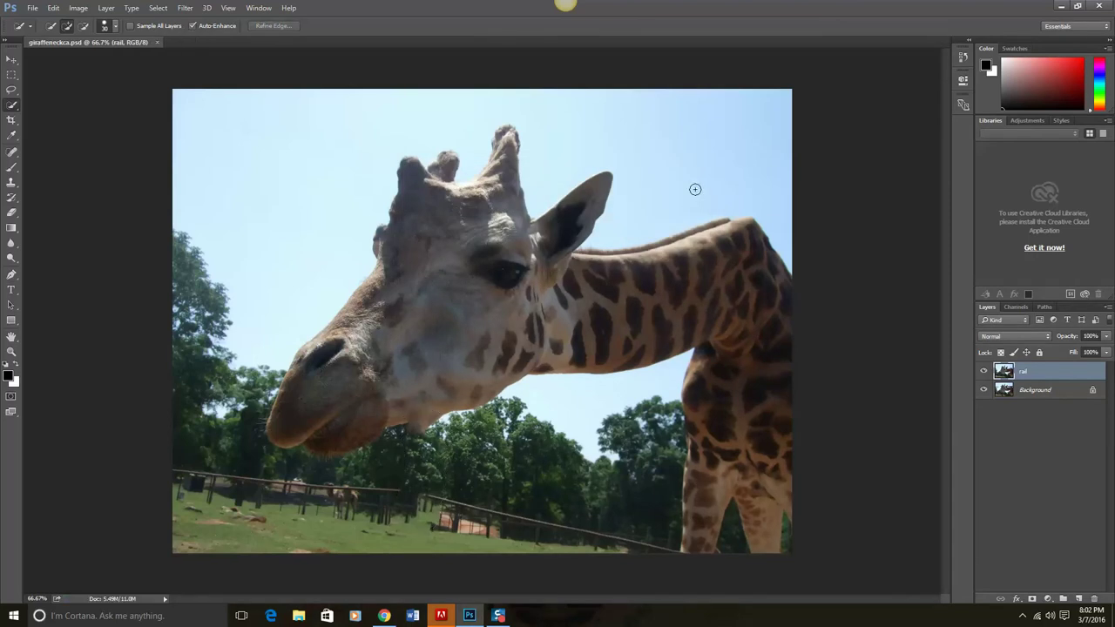
click(33, 8)
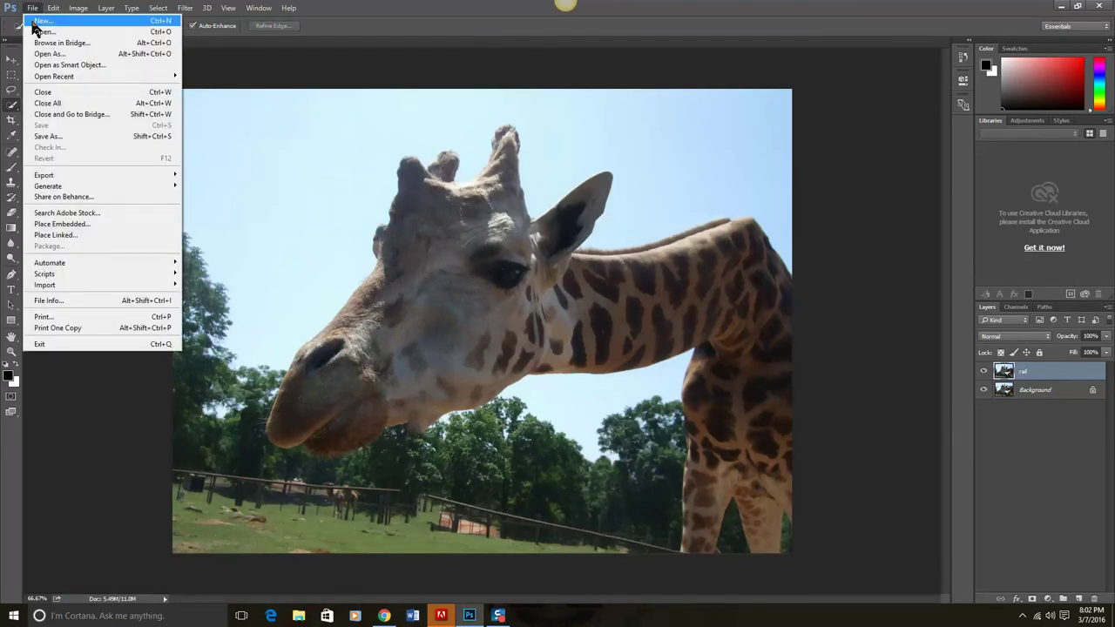
click(364, 10)
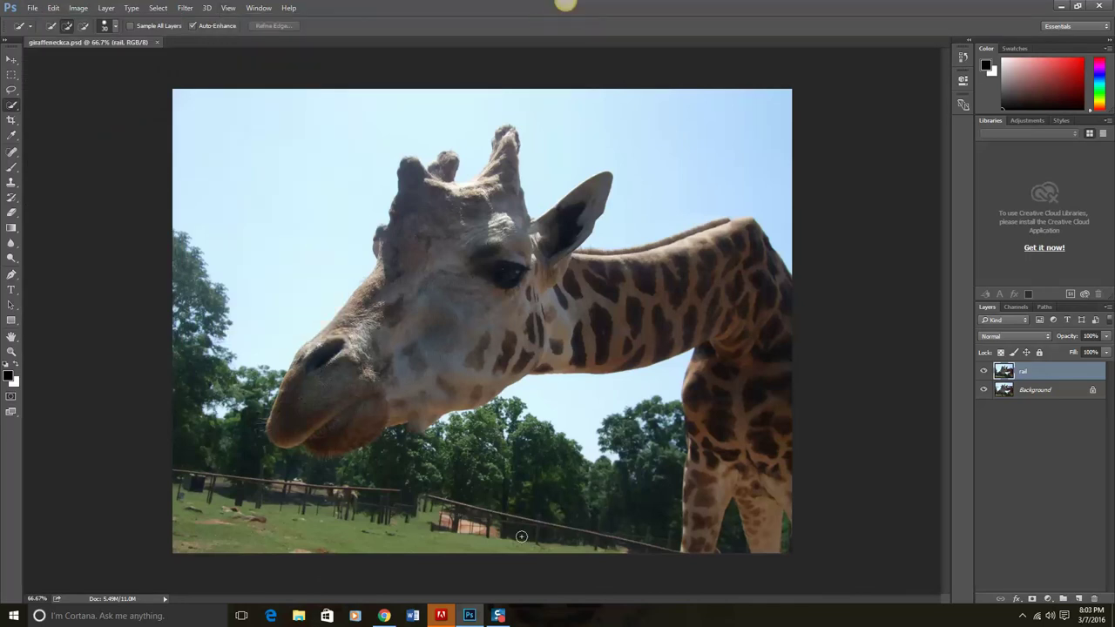